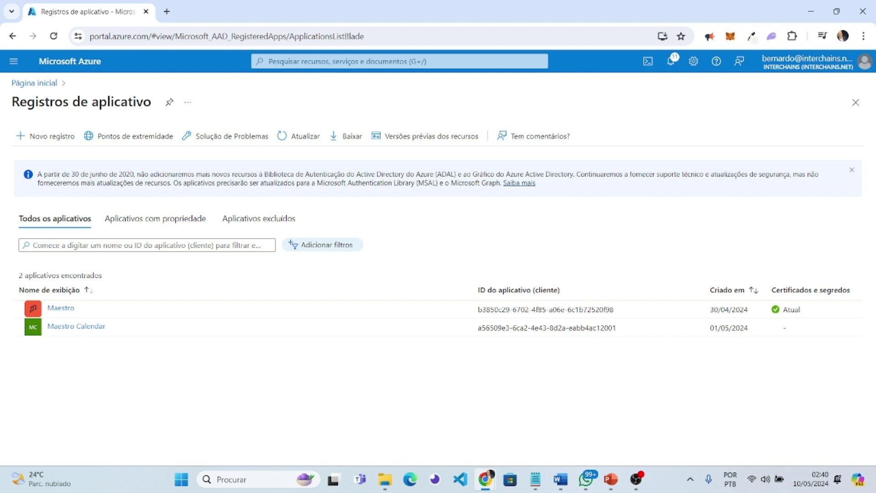
- Register a new application named ConectaDynamics that supports accounts in any organizational directory (multitenant)
{"action": "left_click_drag", "start_coordinate": [150, 36], "coordinate": [89, 36]}
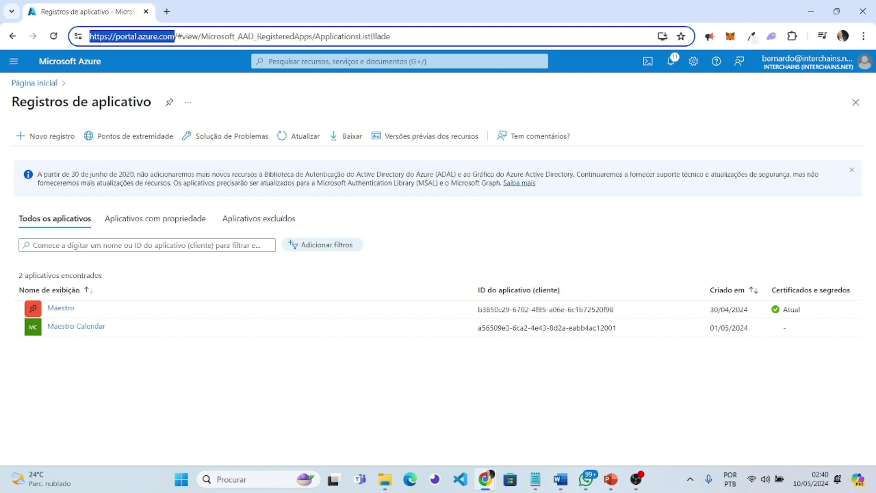
{"action": "left_click", "coordinate": [46, 135]}
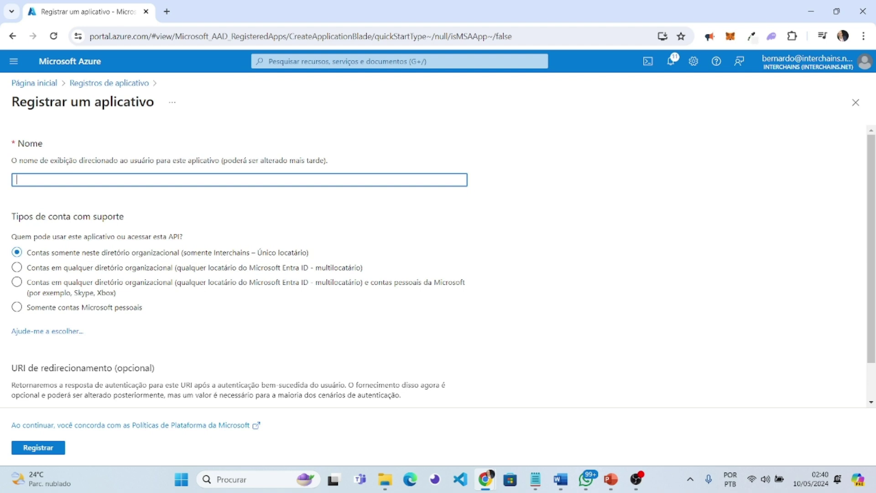
{"action": "type", "text": "ConectaDynamics"}
{"action": "left_click", "coordinate": [17, 268]}
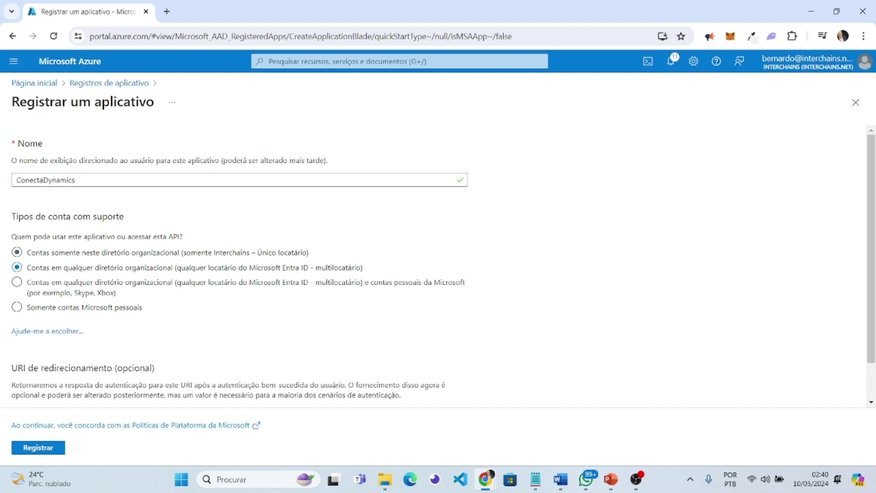
{"action": "left_click", "coordinate": [38, 447]}
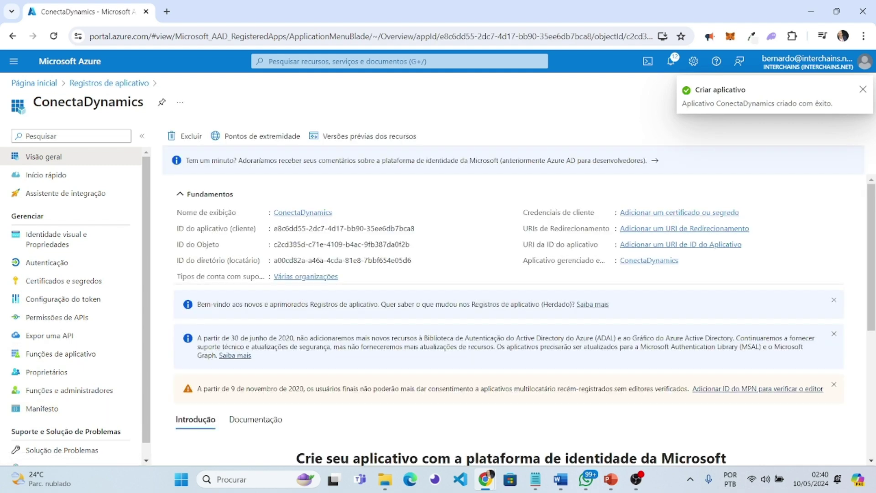
- Examine the application (client) ID and the directory (tenant) ID in the ConectaDynamics overview
{"action": "left_click_drag", "start_coordinate": [178, 228], "coordinate": [415, 228]}
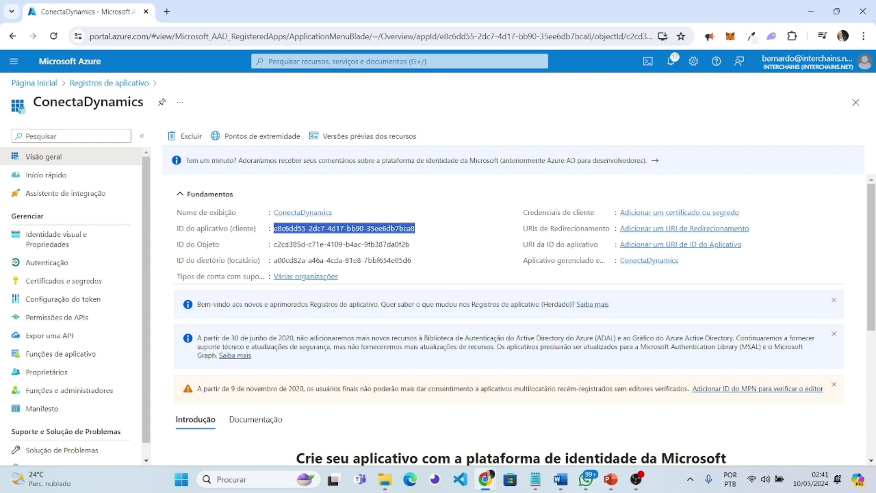
{"action": "left_click_drag", "start_coordinate": [177, 260], "coordinate": [411, 261]}
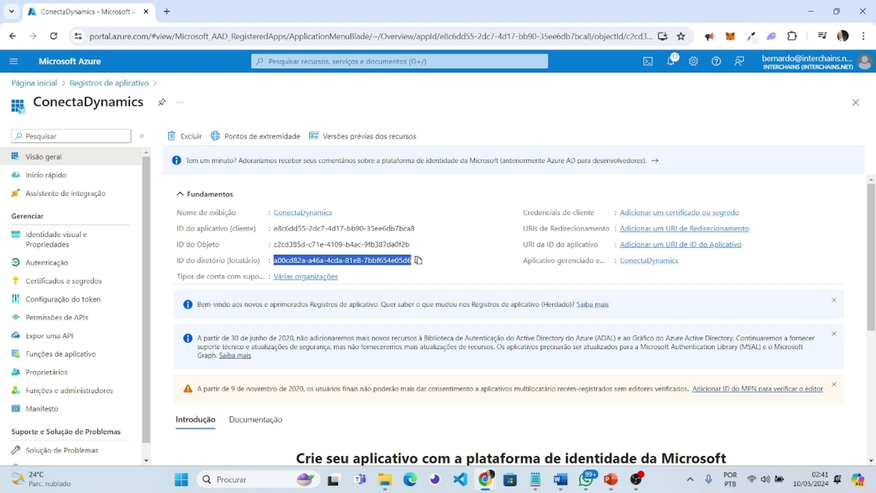
{"action": "left_click_drag", "start_coordinate": [274, 228], "coordinate": [415, 228]}
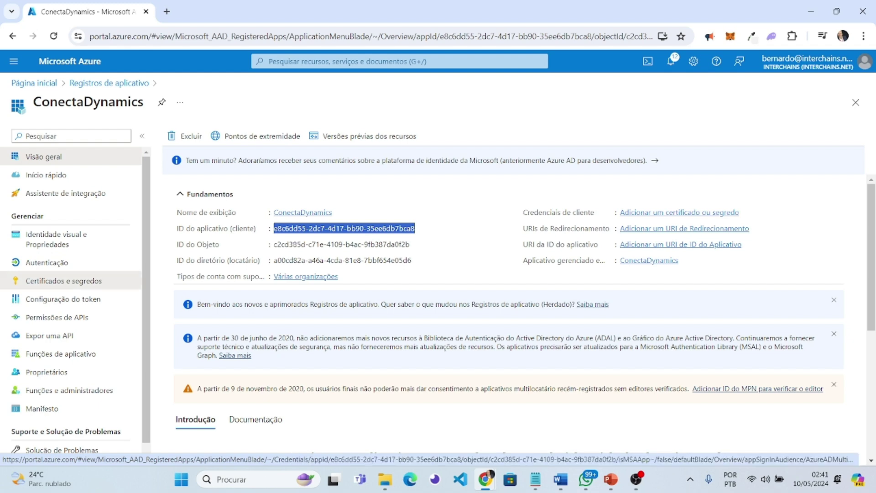
- Add a client secret described as ConectaDynamicsSecret and copy its value
{"action": "left_click", "coordinate": [63, 280]}
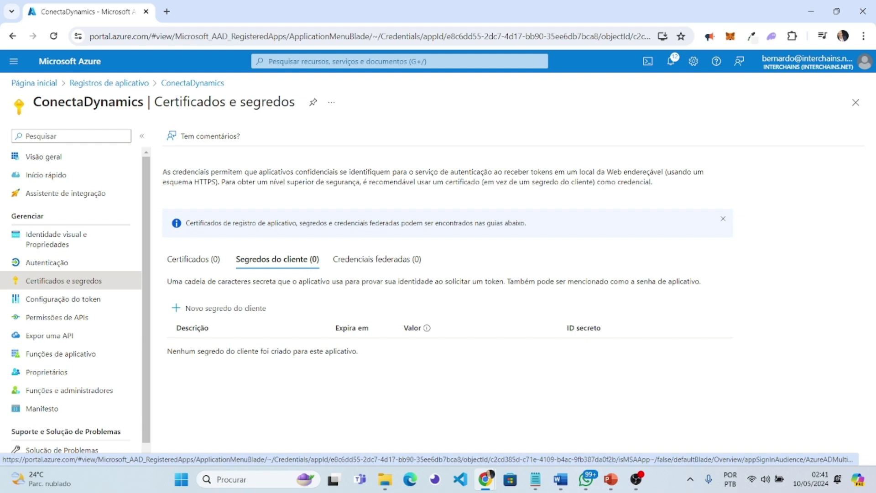
{"action": "left_click", "coordinate": [219, 308]}
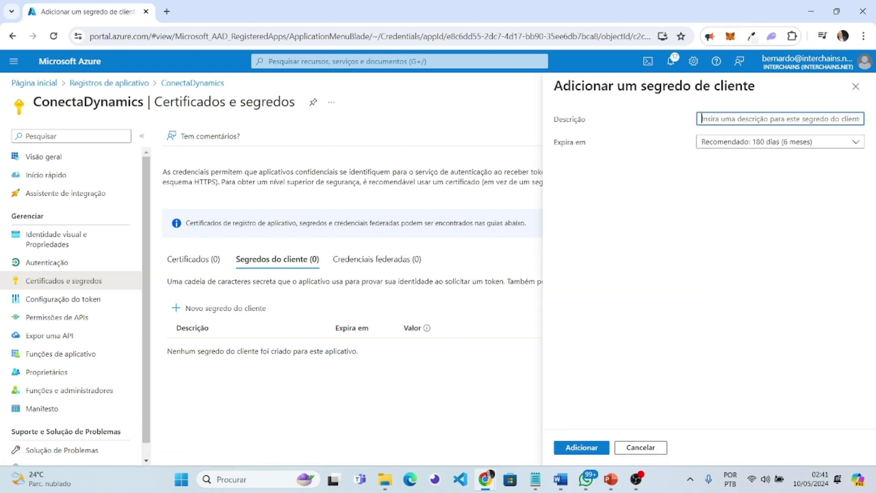
{"action": "type", "text": "Con"}
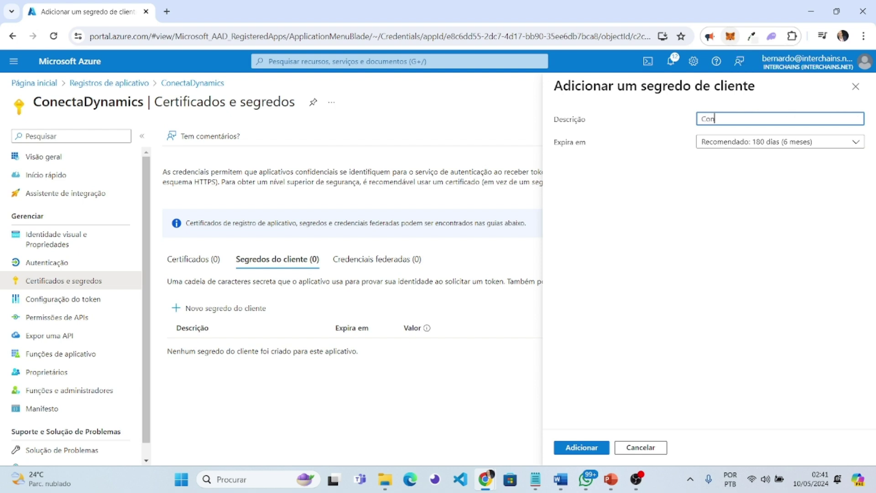
{"action": "type", "text": "ectaDynamicsSecret"}
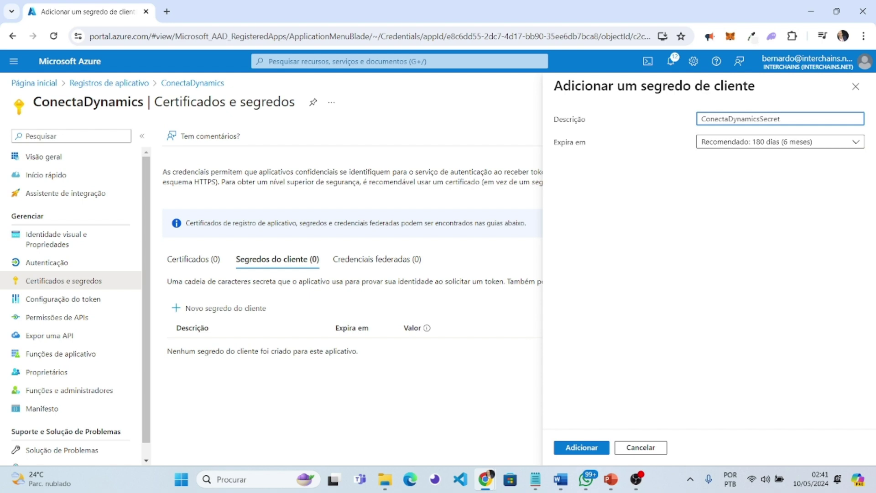
{"action": "key", "text": "Return"}
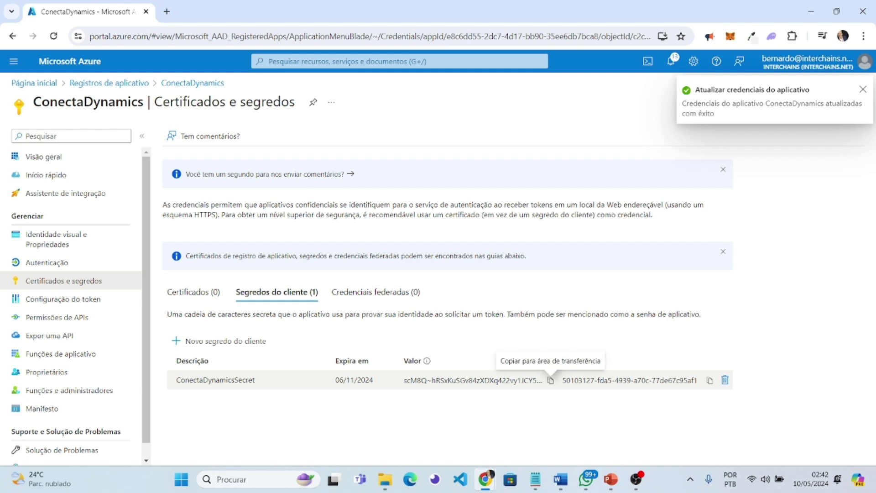
{"action": "left_click", "coordinate": [551, 380]}
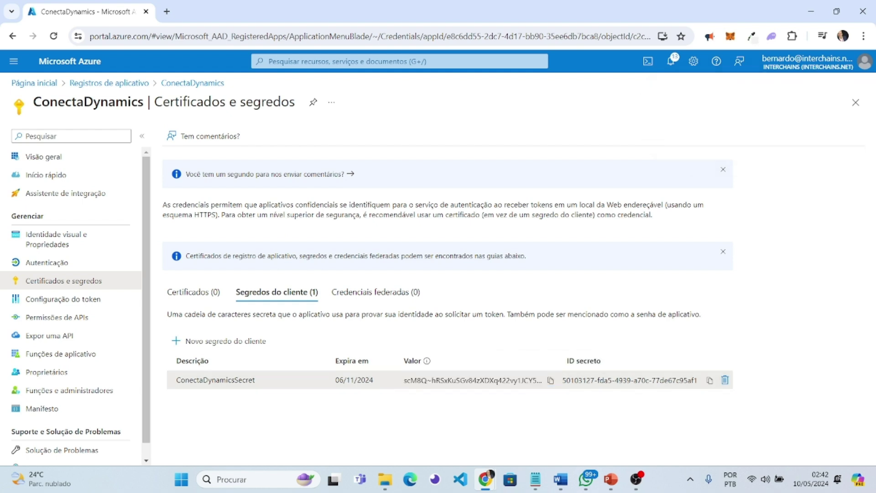
{"action": "left_click", "coordinate": [551, 380]}
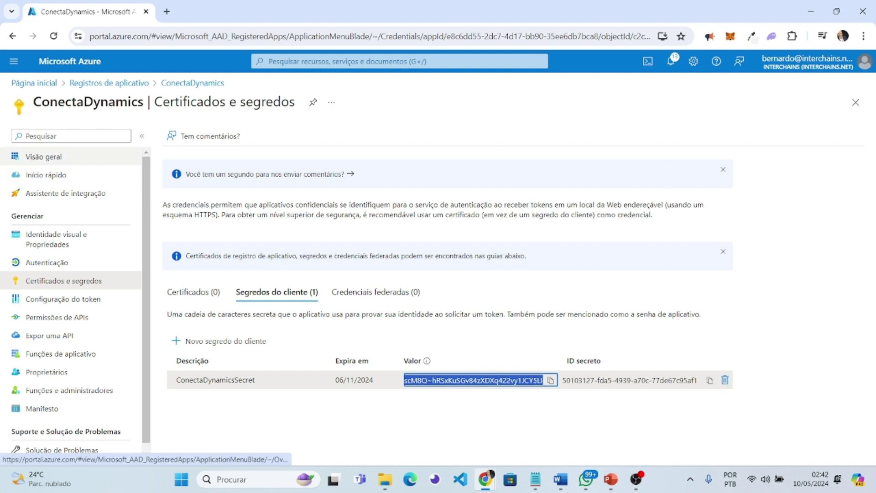
- Start configuring a Web platform for the application's redirect URIs
{"action": "left_click", "coordinate": [43, 156]}
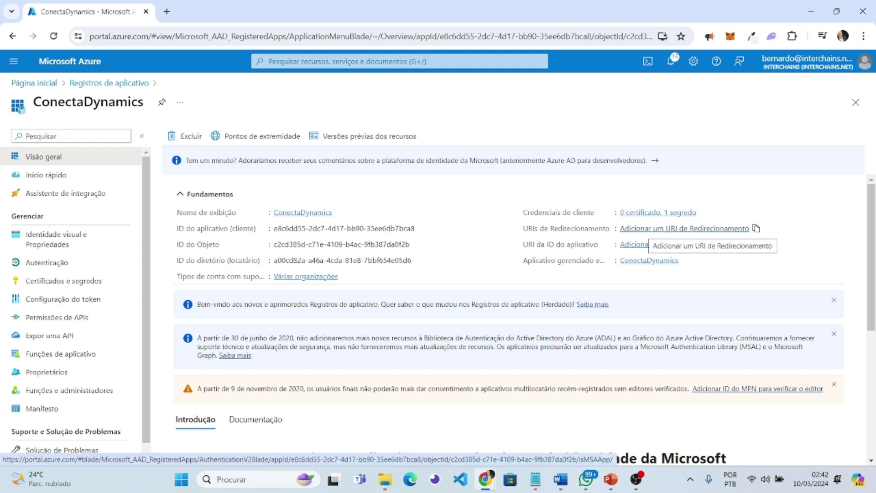
{"action": "left_click", "coordinate": [643, 230]}
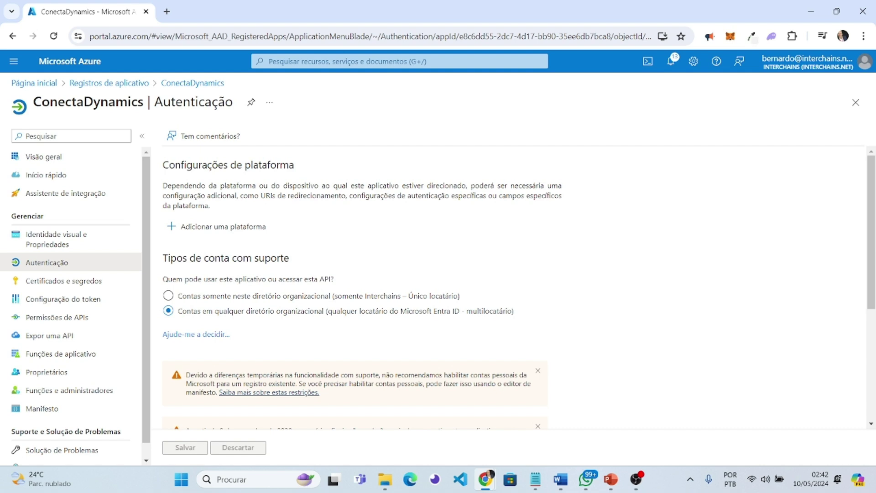
{"action": "left_click", "coordinate": [216, 227]}
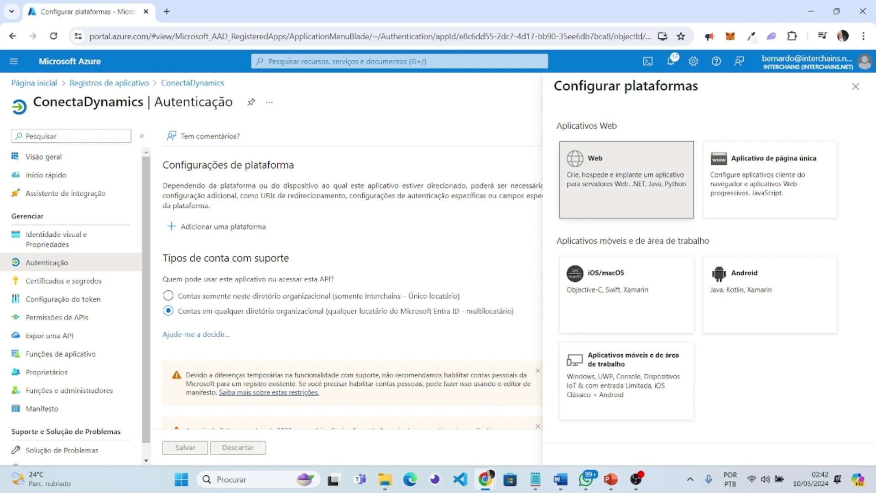
{"action": "left_click", "coordinate": [626, 181]}
{"action": "key", "text": "ctrl+v"}
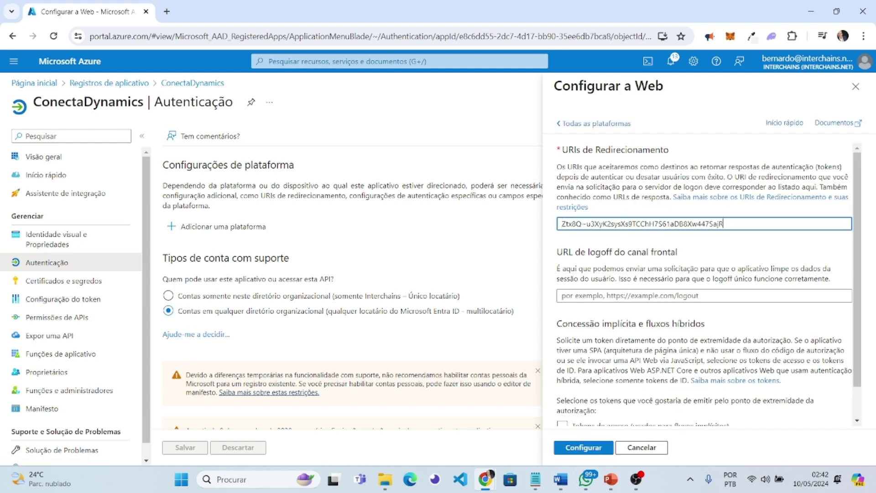
{"action": "key", "text": "ctrl+a"}
{"action": "key", "text": "BackSpace"}
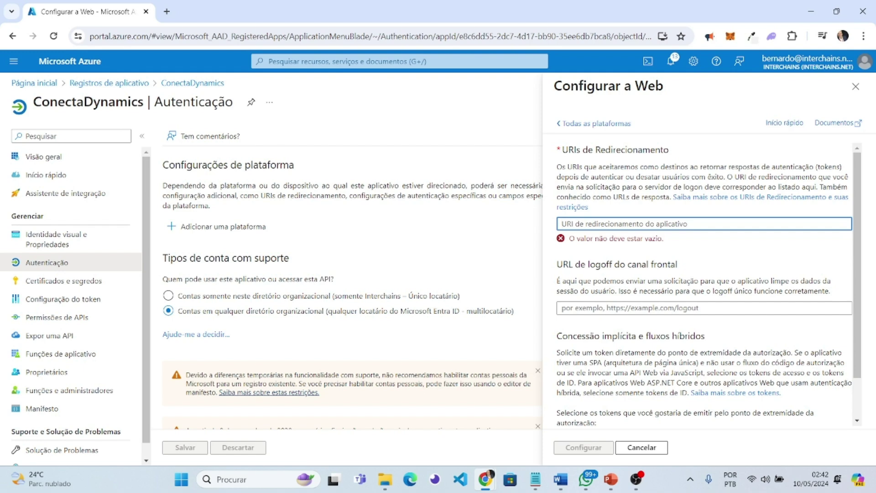
{"action": "type", "text": "hpp"}
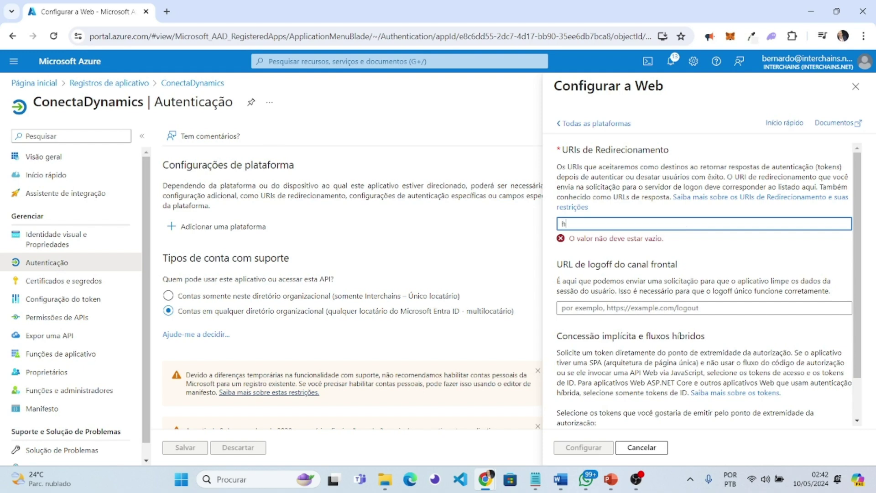
{"action": "key", "text": "BackSpace"}
{"action": "key", "text": "BackSpace"}
{"action": "type", "text": "ttps:"}
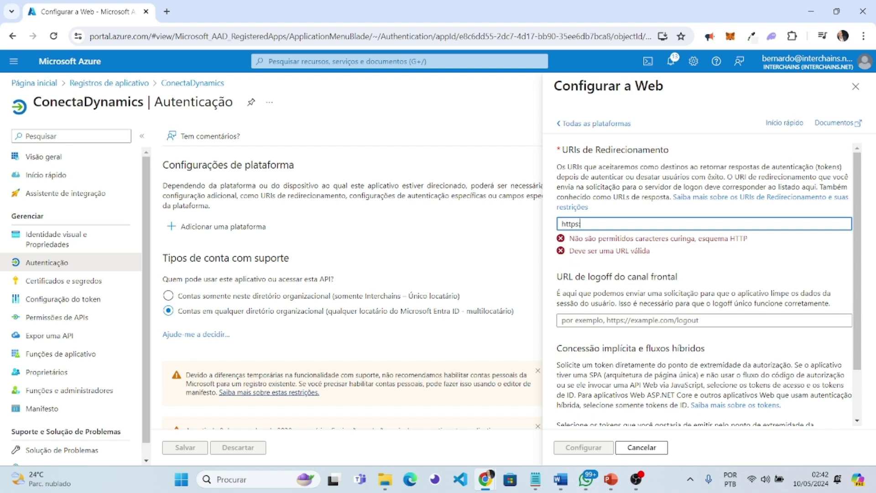
{"action": "type", "text": "//"}
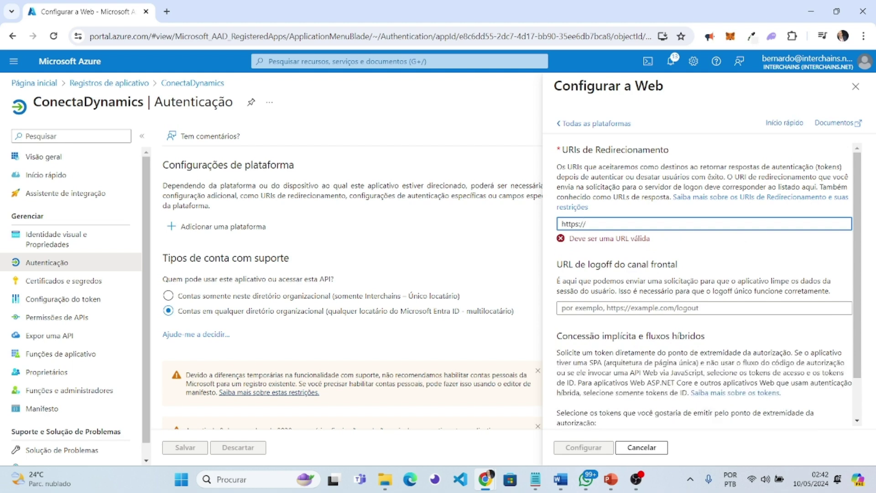
{"action": "type", "text": "prod-api.maestroabm.co"}
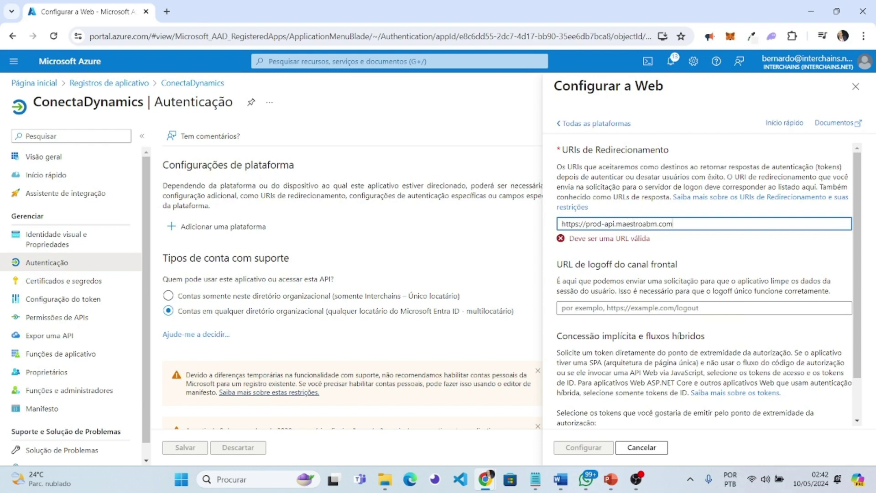
{"action": "type", "text": "m/int"}
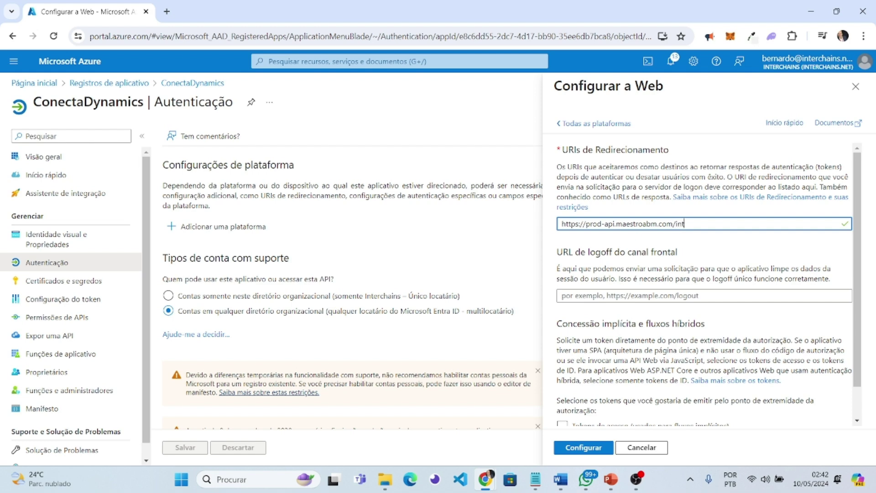
{"action": "type", "text": "egration/integrate"}
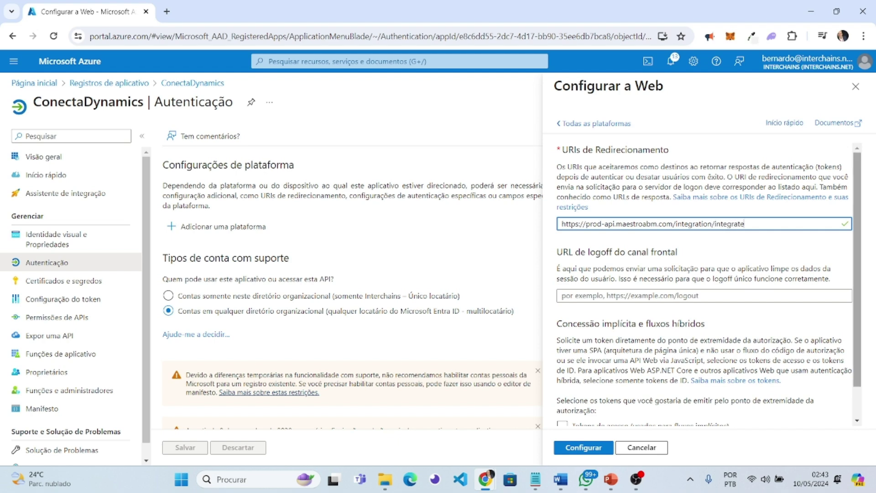
- Check the complete redirect URI entered for the Web platform
{"action": "key", "text": "ctrl+shift+Left"}
{"action": "key", "text": "ctrl+shift+Left"}
{"action": "key", "text": "ctrl+shift+Left"}
{"action": "key", "text": "ctrl+shift+Left"}
{"action": "key", "text": "ctrl+shift+Left"}
{"action": "key", "text": "ctrl+shift+Left"}
{"action": "key", "text": "ctrl+shift+Left"}
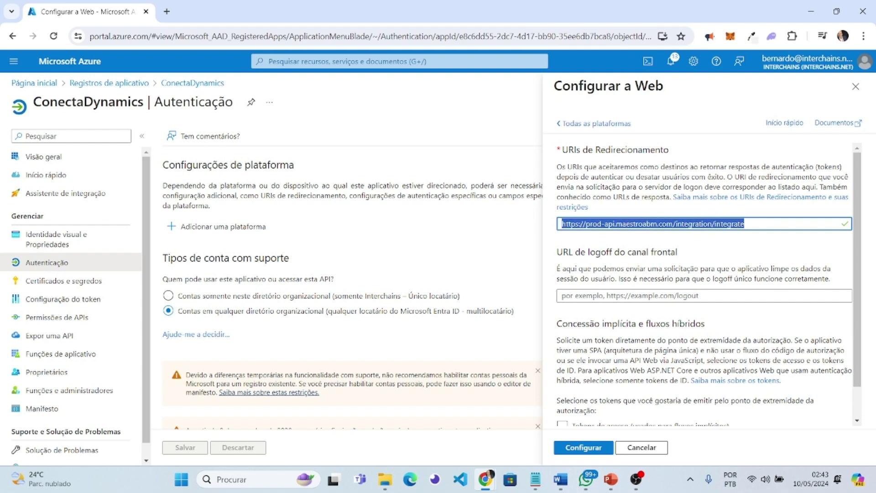
{"action": "key", "text": "End"}
{"action": "key", "text": "ctrl+shift+Left"}
{"action": "key", "text": "ctrl+shift+Left"}
{"action": "key", "text": "ctrl+shift+Left"}
{"action": "key", "text": "ctrl+shift+Left"}
{"action": "key", "text": "ctrl+shift+Left"}
{"action": "key", "text": "ctrl+shift+Left"}
{"action": "key", "text": "ctrl+shift+Left"}
{"action": "key", "text": "End"}
{"action": "key", "text": "ctrl+shift+Left"}
{"action": "key", "text": "ctrl+shift+Left"}
{"action": "key", "text": "ctrl+shift+Left"}
{"action": "key", "text": "ctrl+shift+Left"}
{"action": "key", "text": "ctrl+shift+Left"}
{"action": "key", "text": "ctrl+shift+Left"}
{"action": "key", "text": "ctrl+shift+Left"}
{"action": "key", "text": "ctrl+shift+Right"}
{"action": "key", "text": "ctrl+shift+Right"}
{"action": "key", "text": "ctrl+shift+Right"}
{"action": "key", "text": "ctrl+shift+Right"}
{"action": "key", "text": "ctrl+shift+Left"}
{"action": "key", "text": "ctrl+shift+Left"}
{"action": "key", "text": "ctrl+shift+Left"}
{"action": "key", "text": "ctrl+shift+Left"}
- Enable access tokens and ID tokens for the Web platform and apply its configuration
{"action": "scroll", "coordinate": [707, 283], "scroll_direction": "down", "scroll_amount": 1}
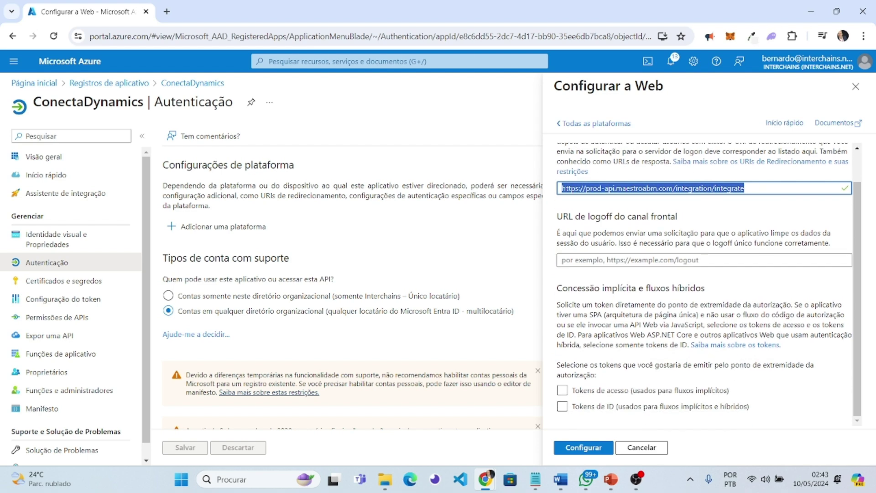
{"action": "left_click", "coordinate": [584, 447]}
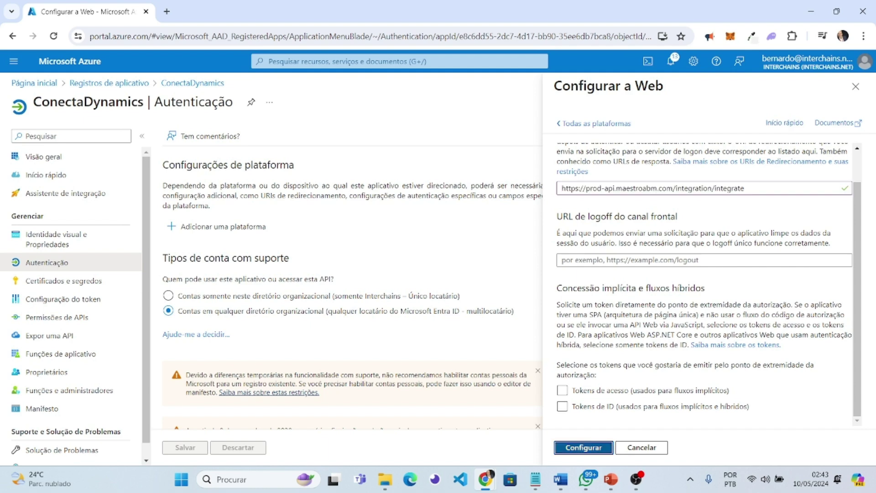
{"action": "left_click", "coordinate": [562, 390]}
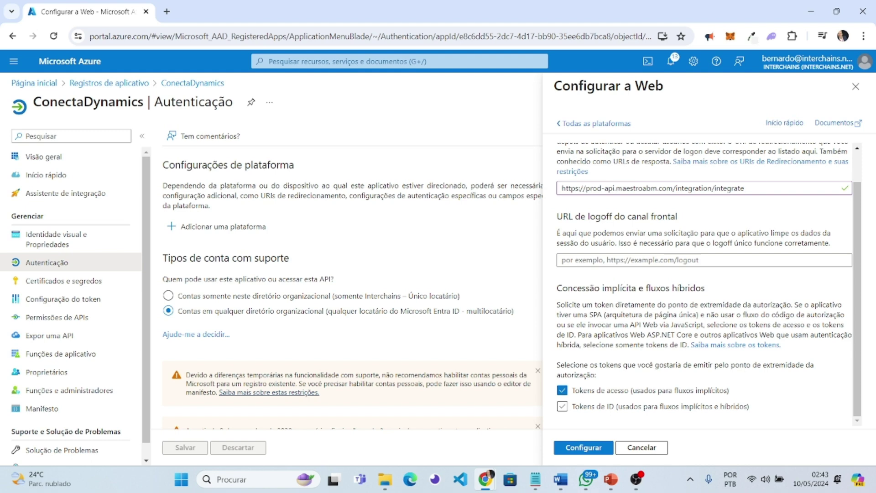
{"action": "left_click", "coordinate": [562, 406]}
{"action": "left_click", "coordinate": [594, 449]}
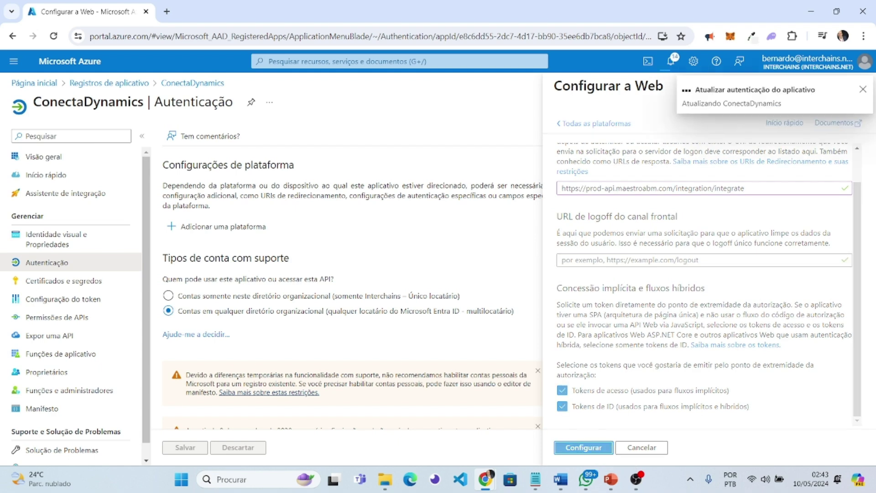
- Review the saved redirect URI, issued token options and supported account types in the authentication settings
{"action": "left_click", "coordinate": [195, 362]}
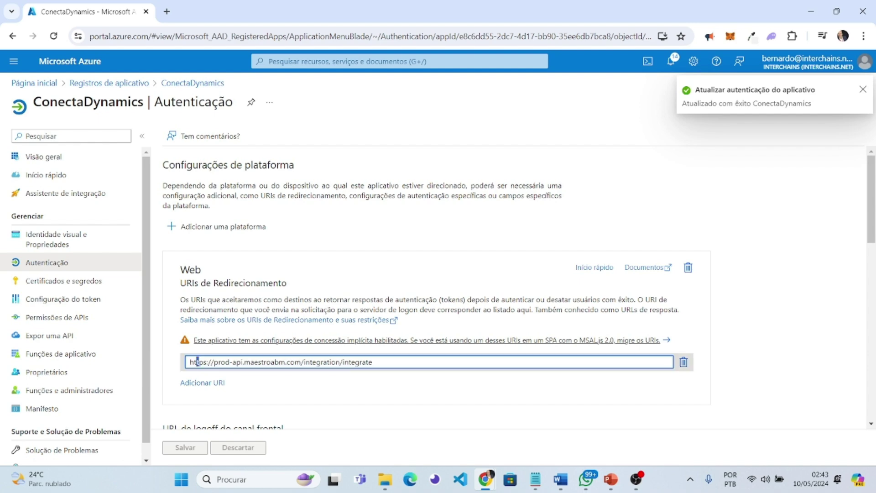
{"action": "key", "text": "shift+End"}
{"action": "scroll", "coordinate": [514, 287], "scroll_direction": "down", "scroll_amount": 8}
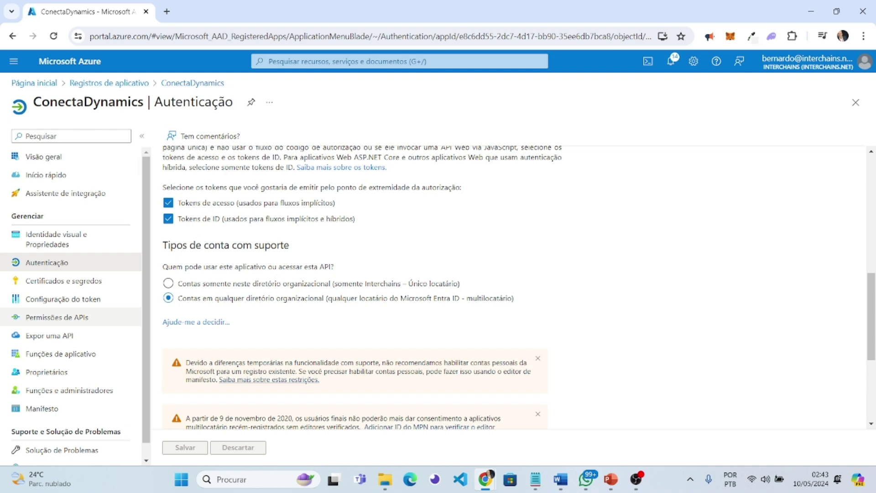
- Add the offline_access permission to the Microsoft Graph entry in the application's API permissions
{"action": "left_click", "coordinate": [56, 317]}
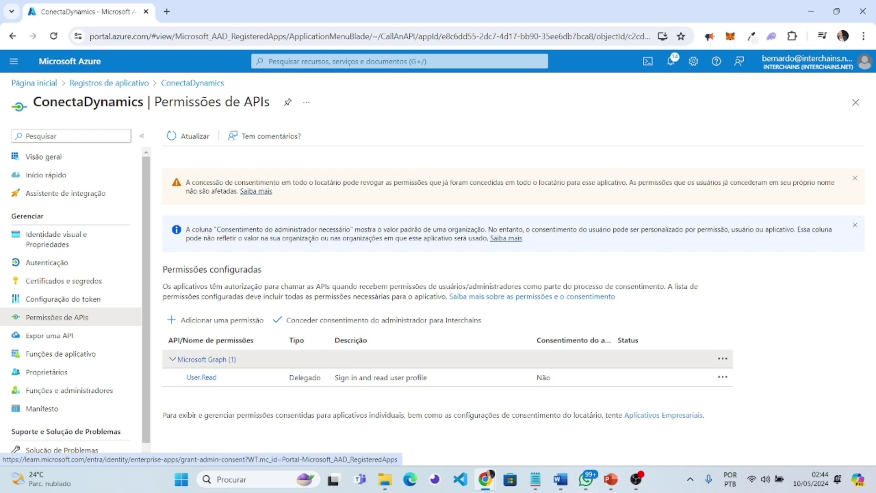
{"action": "left_click", "coordinate": [206, 359]}
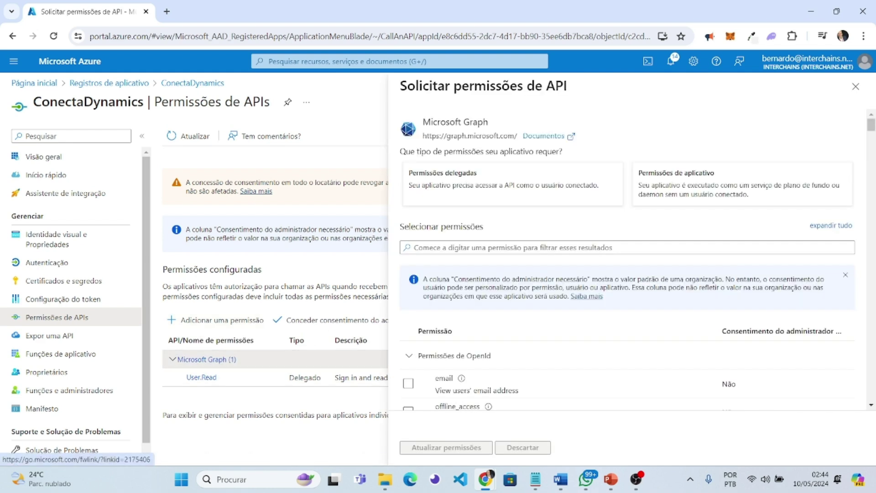
{"action": "left_click", "coordinate": [456, 248]}
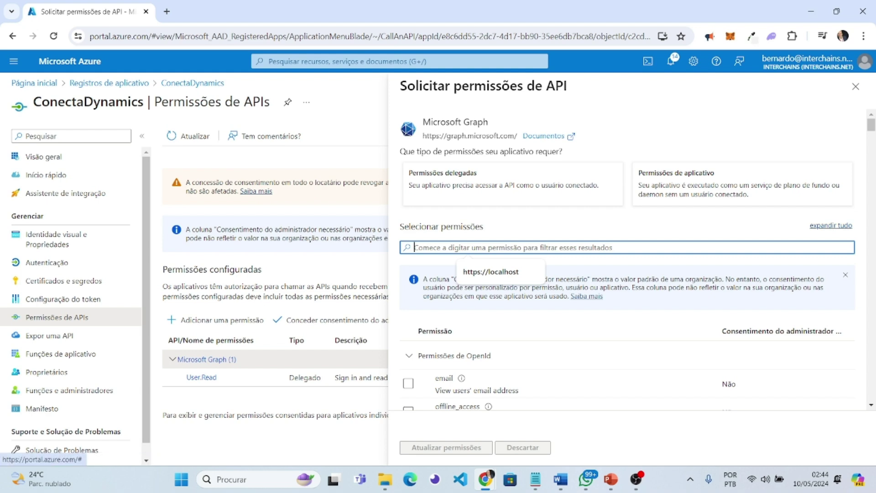
{"action": "type", "text": "access"}
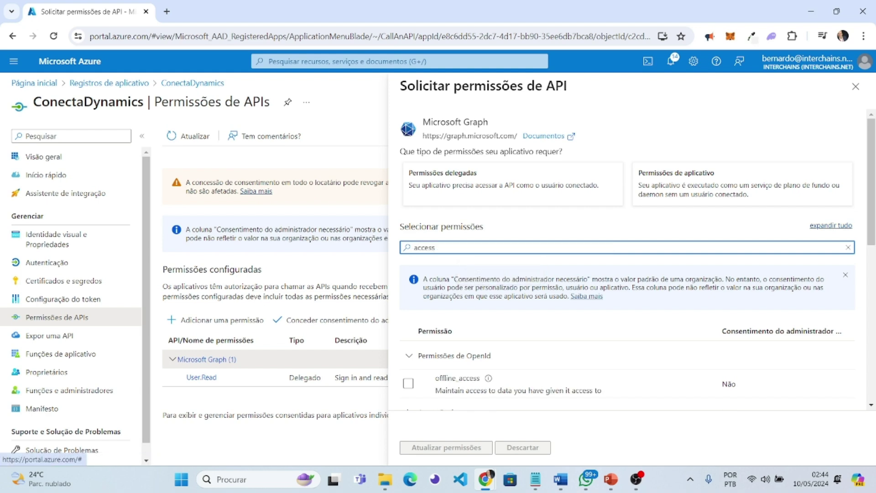
{"action": "left_click", "coordinate": [408, 383]}
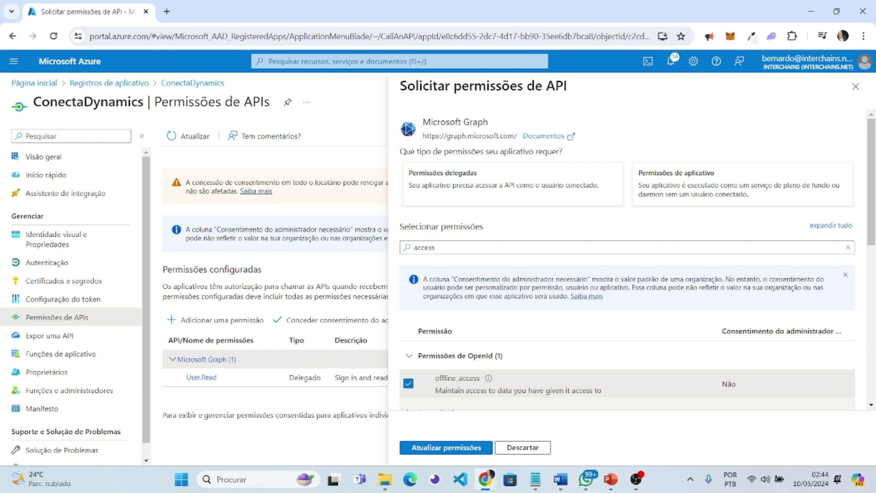
{"action": "left_click", "coordinate": [446, 447]}
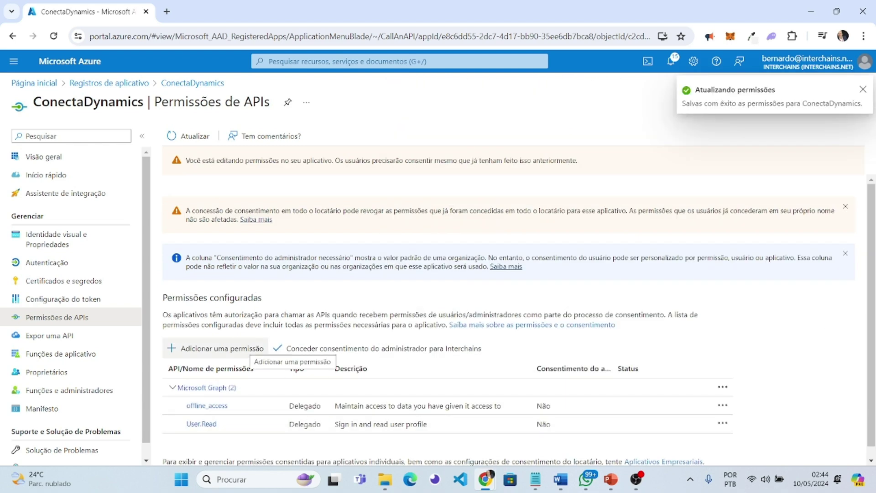
- Add the Dynamics CRM user_impersonation permission and grant administrator consent for Interchains
{"action": "left_click", "coordinate": [246, 348]}
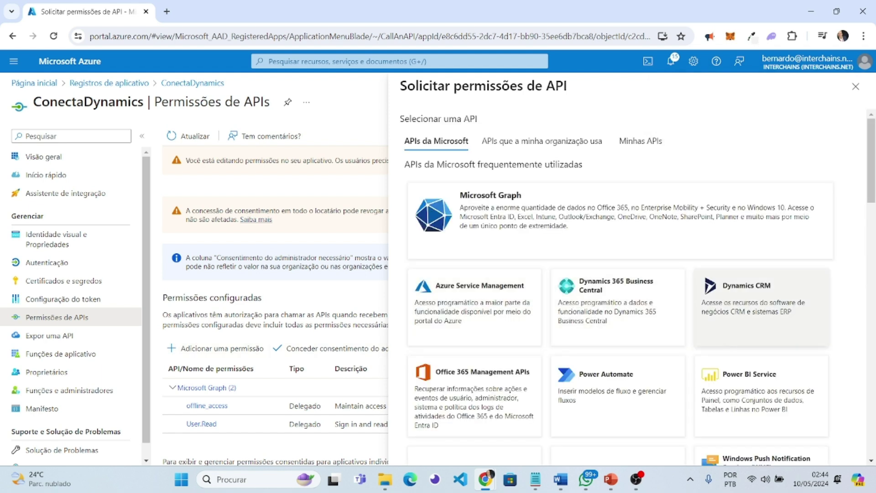
{"action": "left_click", "coordinate": [761, 303]}
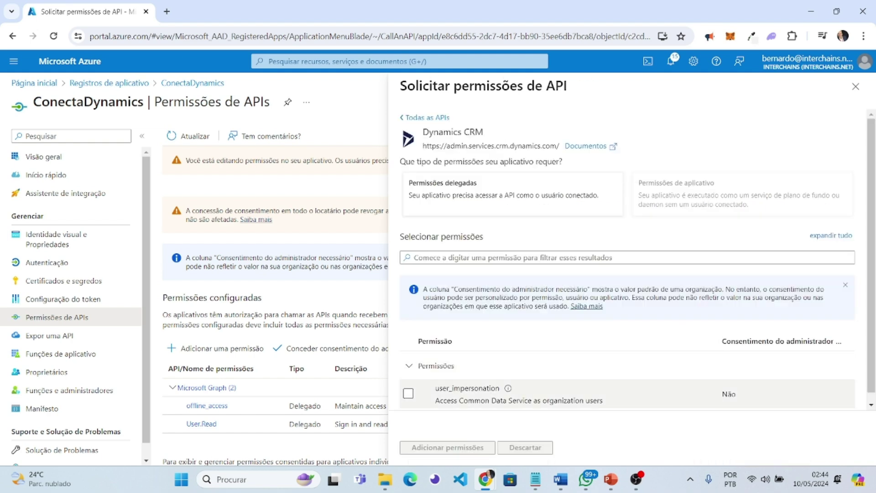
{"action": "left_click", "coordinate": [408, 393]}
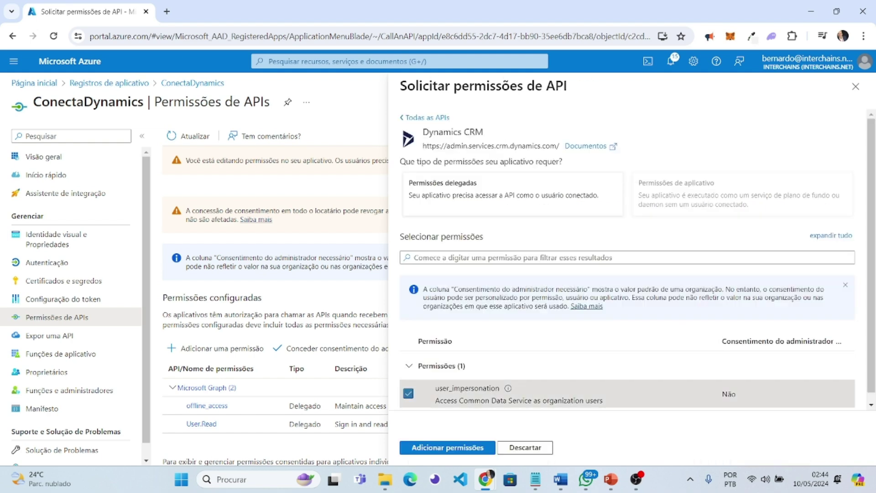
{"action": "left_click", "coordinate": [447, 448]}
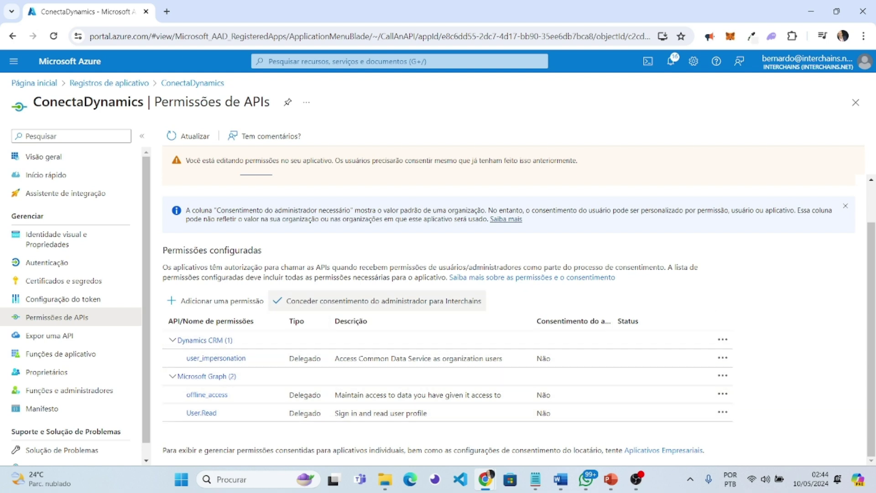
{"action": "left_click", "coordinate": [378, 301]}
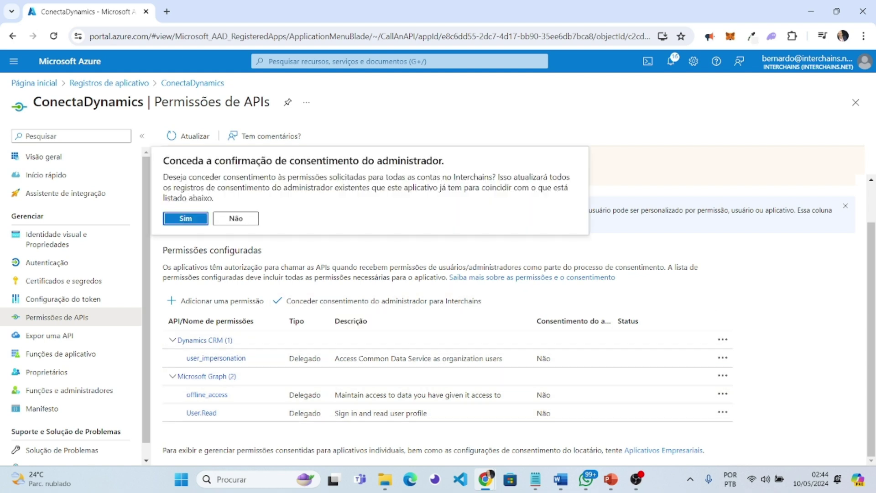
{"action": "left_click", "coordinate": [201, 220]}
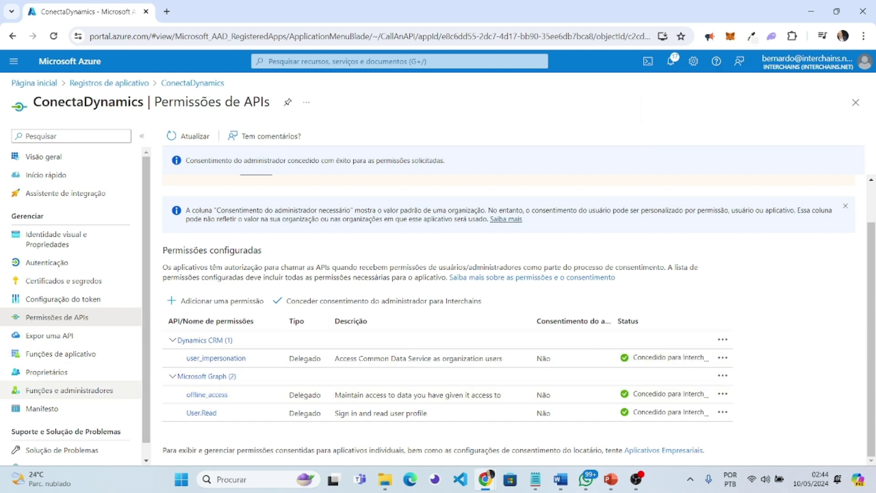
- Set allowPublicClient to true in the ConectaDynamics application manifest
{"action": "left_click", "coordinate": [42, 409]}
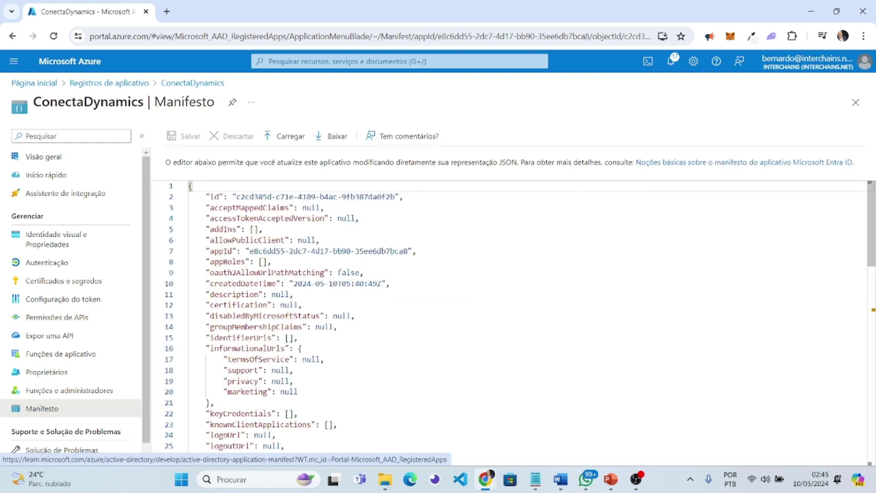
{"action": "double_click", "coordinate": [307, 240]}
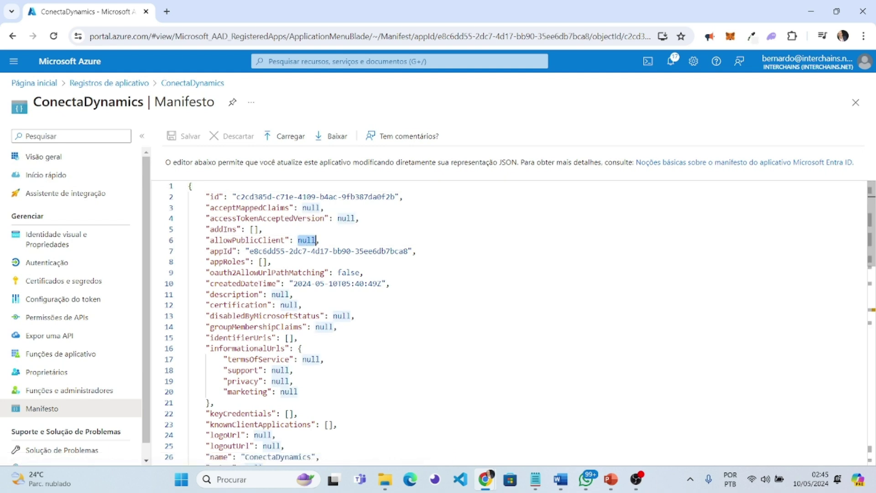
{"action": "type", "text": "true"}
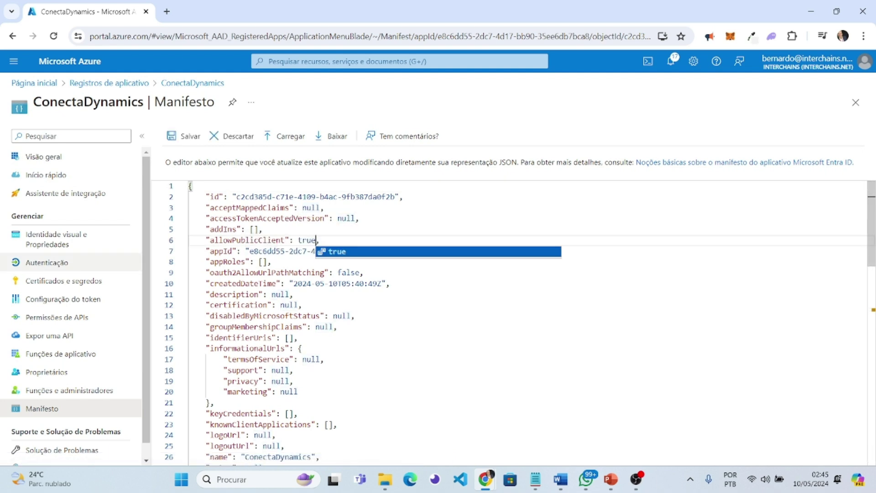
- Check the oauth2AllowIdTokenImplicitFlow and oauth2AllowImplicitFlow entries in the manifest and save it
{"action": "scroll", "coordinate": [520, 323], "scroll_direction": "down", "scroll_amount": 2}
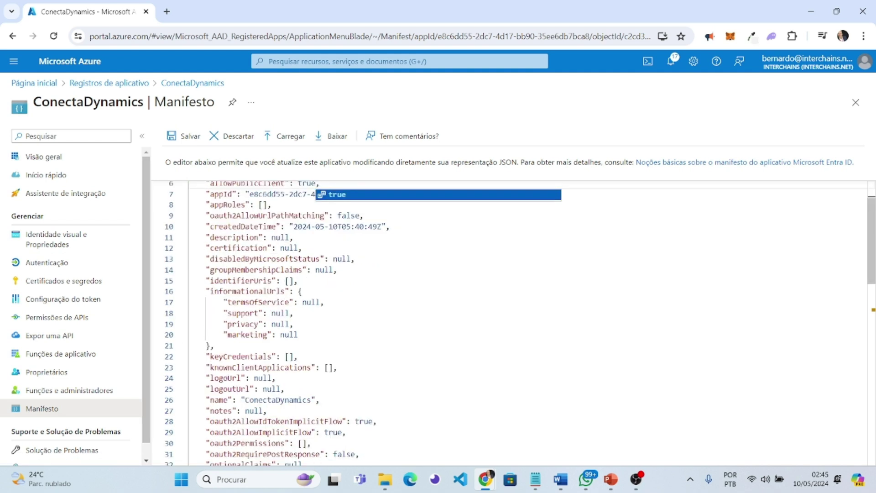
{"action": "left_click_drag", "start_coordinate": [206, 421], "coordinate": [347, 432]}
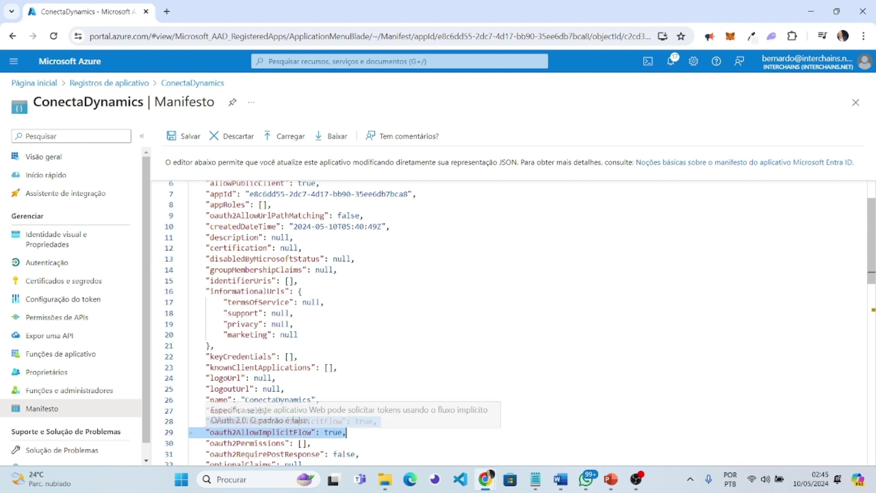
{"action": "left_click_drag", "start_coordinate": [347, 432], "coordinate": [188, 421]}
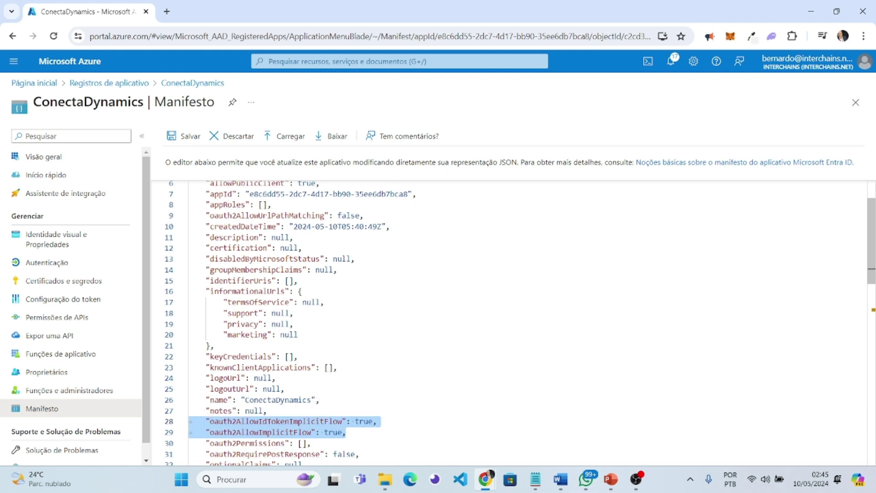
{"action": "left_click", "coordinate": [346, 432]}
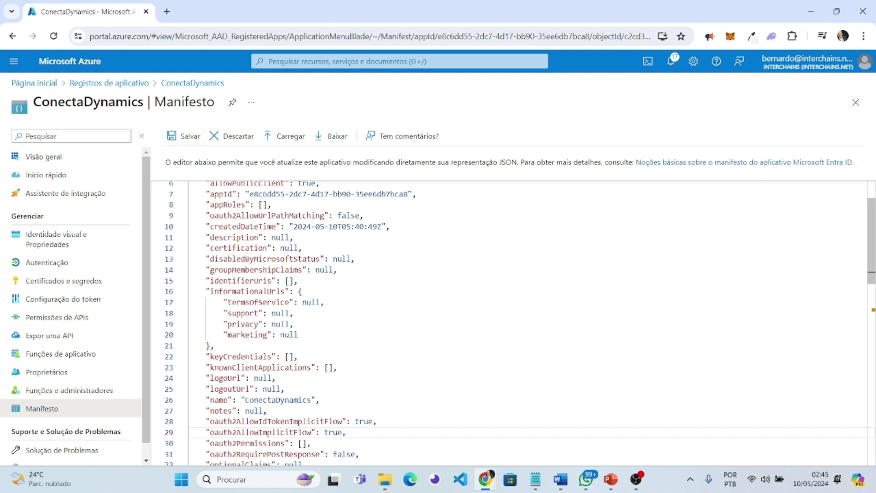
{"action": "double_click", "coordinate": [235, 184]}
{"action": "left_click", "coordinate": [232, 204]}
{"action": "double_click", "coordinate": [235, 184]}
{"action": "left_click", "coordinate": [184, 136]}
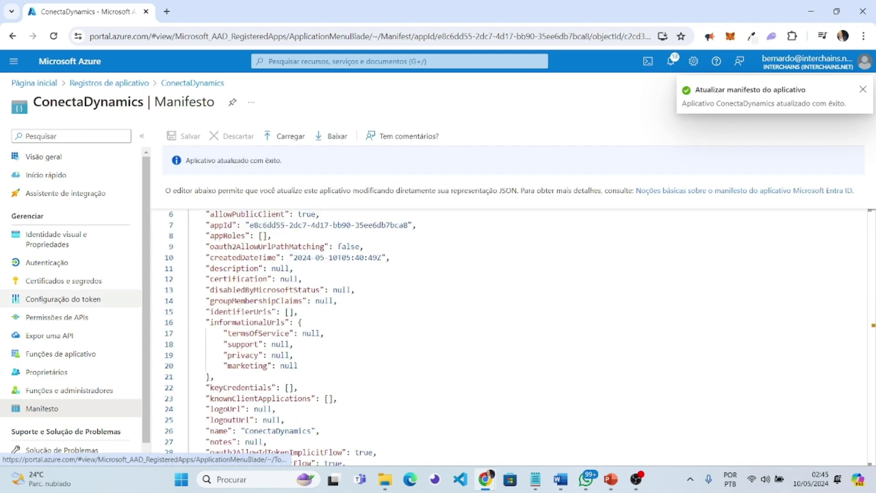
- Review the configured API permissions, the Web redirect URI, the issued tokens and the supported account types
{"action": "left_click", "coordinate": [63, 299]}
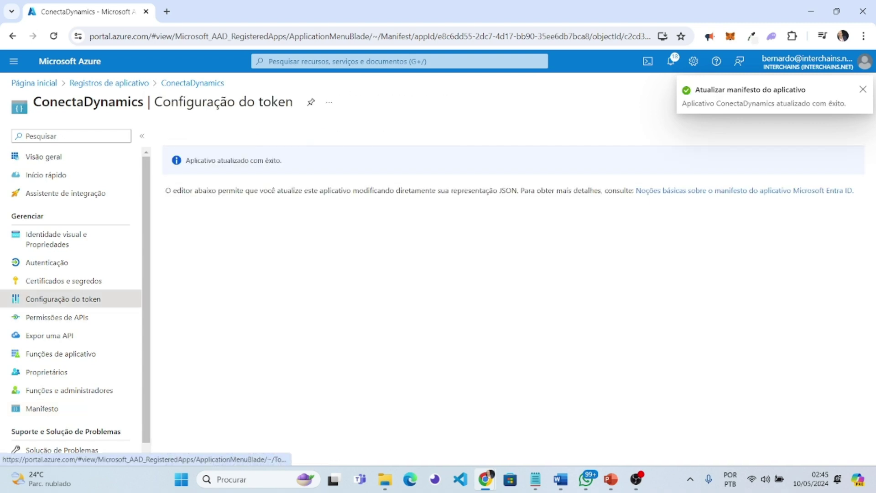
{"action": "left_click", "coordinate": [56, 317]}
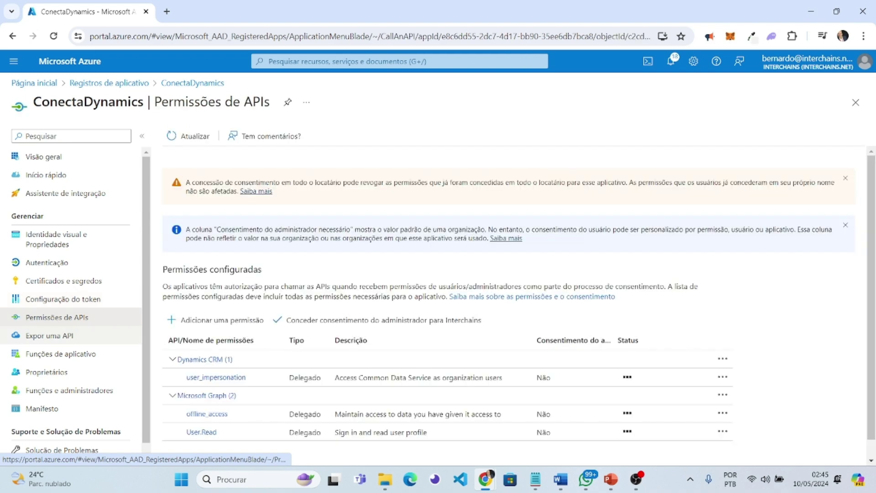
{"action": "left_click", "coordinate": [47, 263]}
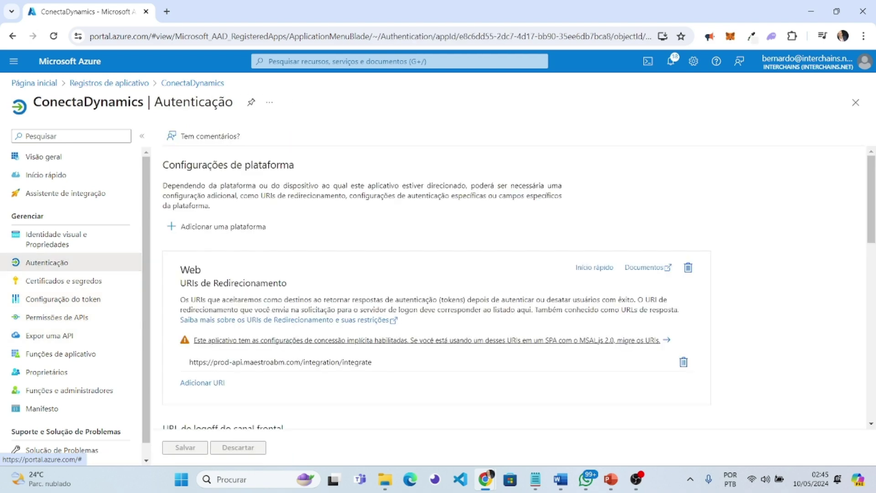
{"action": "scroll", "coordinate": [502, 292], "scroll_direction": "down", "scroll_amount": 10}
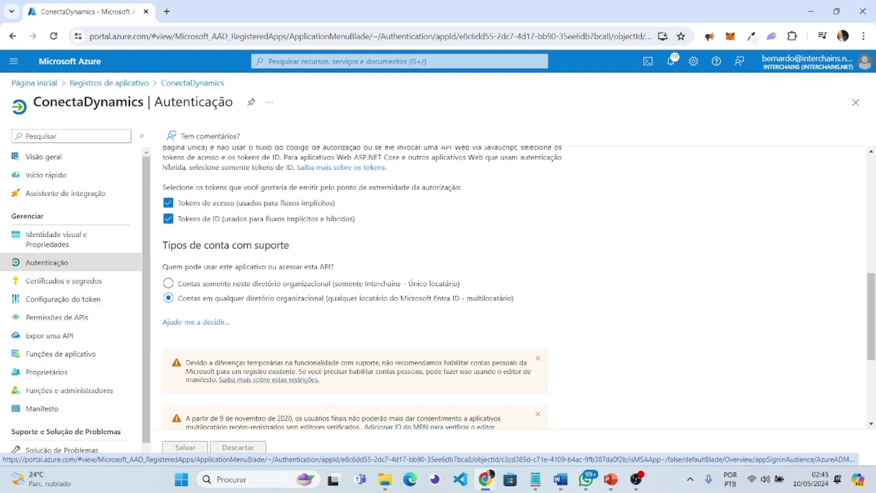
- Examine the users assigned to the ConectaDynamics managed application and the identity domain in the assigned user's profile
{"action": "left_click", "coordinate": [43, 156]}
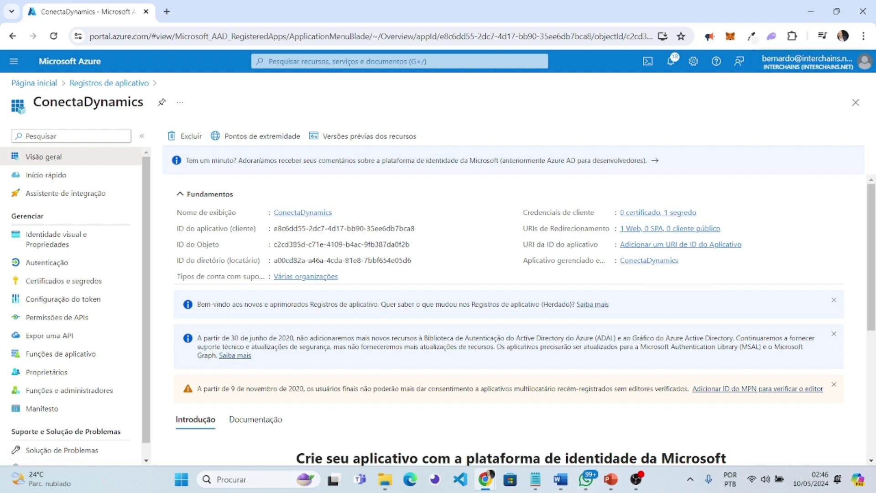
{"action": "left_click", "coordinate": [649, 260]}
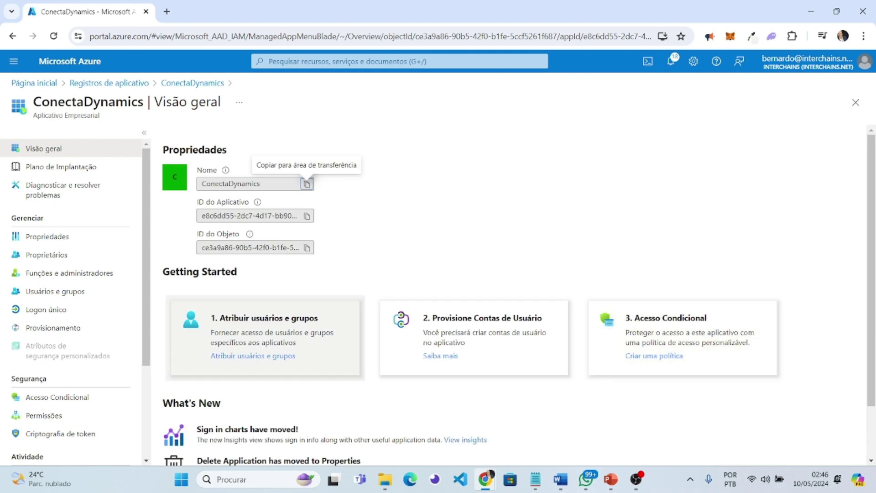
{"action": "left_click", "coordinate": [253, 356]}
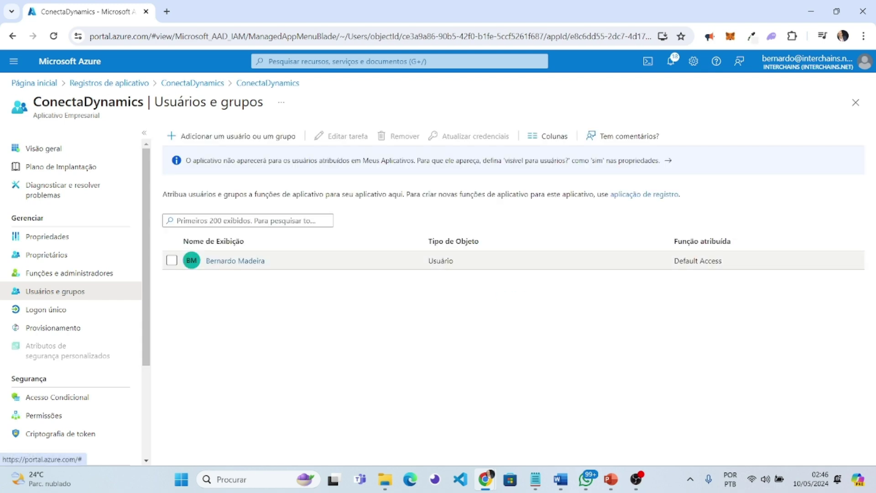
{"action": "left_click", "coordinate": [235, 261]}
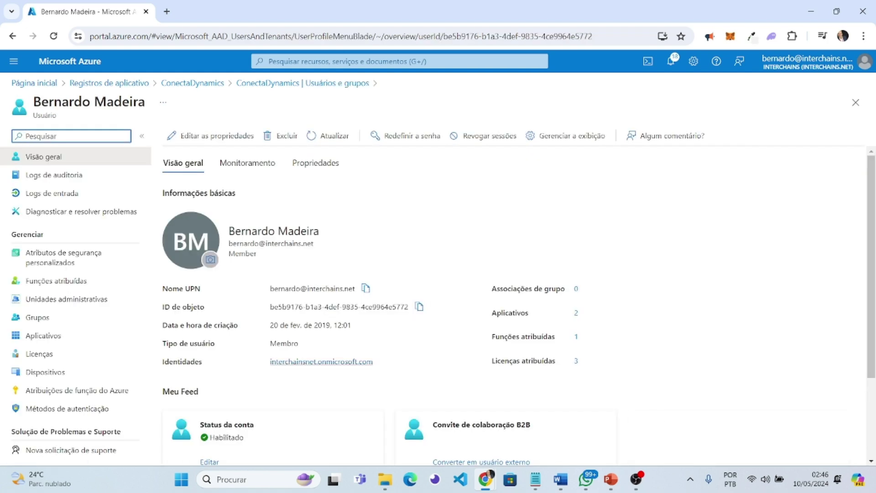
{"action": "left_click_drag", "start_coordinate": [373, 362], "coordinate": [269, 362]}
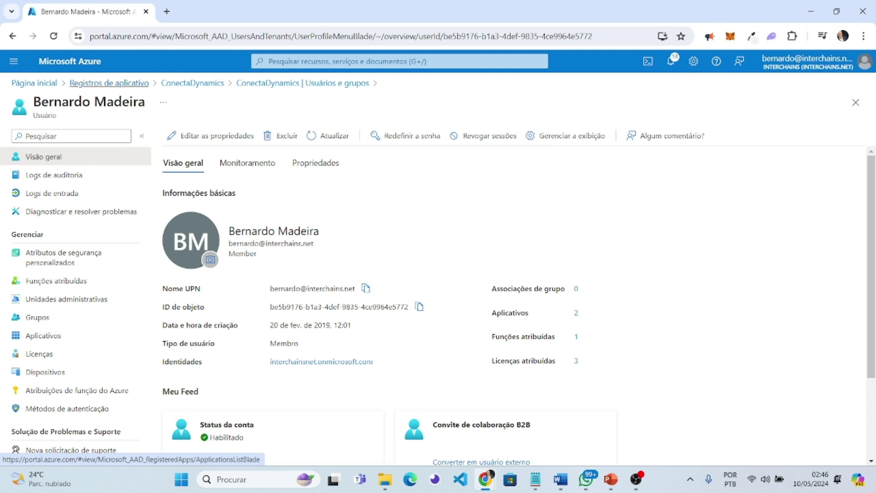
- Reload the app registrations, list all applications in the directory and open ConectaDynamics
{"action": "left_click", "coordinate": [109, 83]}
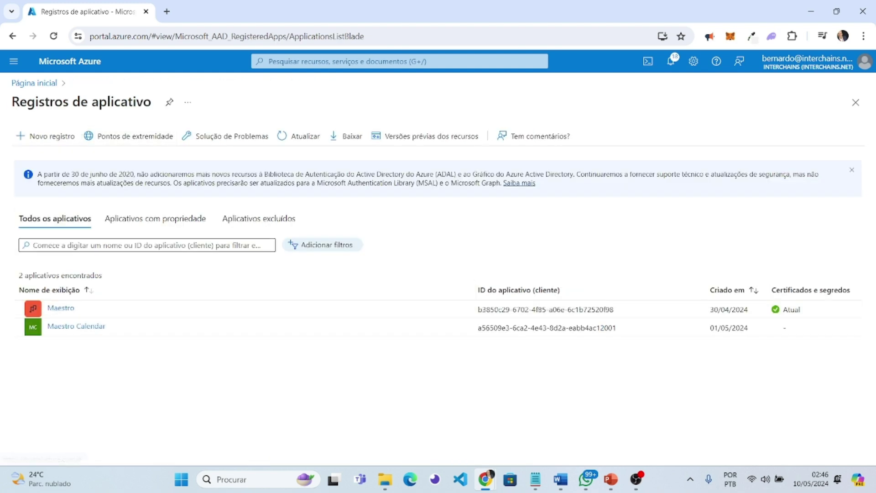
{"action": "left_click", "coordinate": [53, 36]}
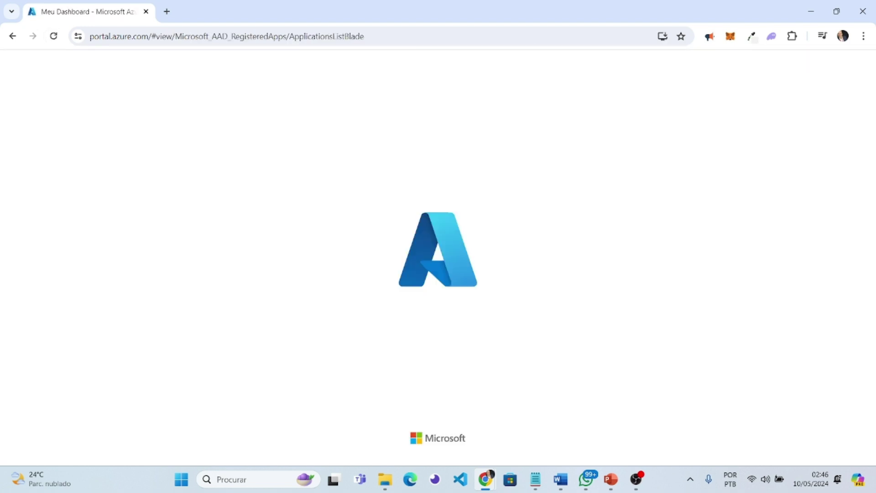
{"action": "left_click", "coordinate": [157, 219]}
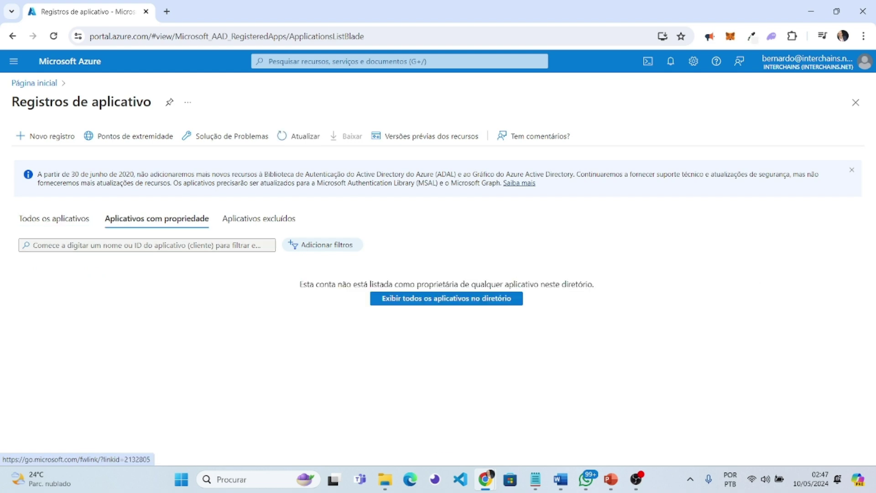
{"action": "left_click", "coordinate": [447, 298]}
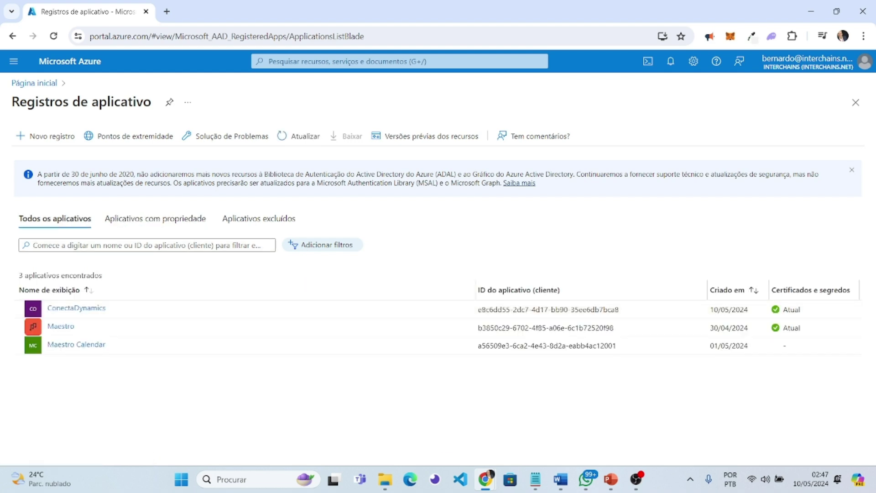
{"action": "left_click", "coordinate": [76, 308]}
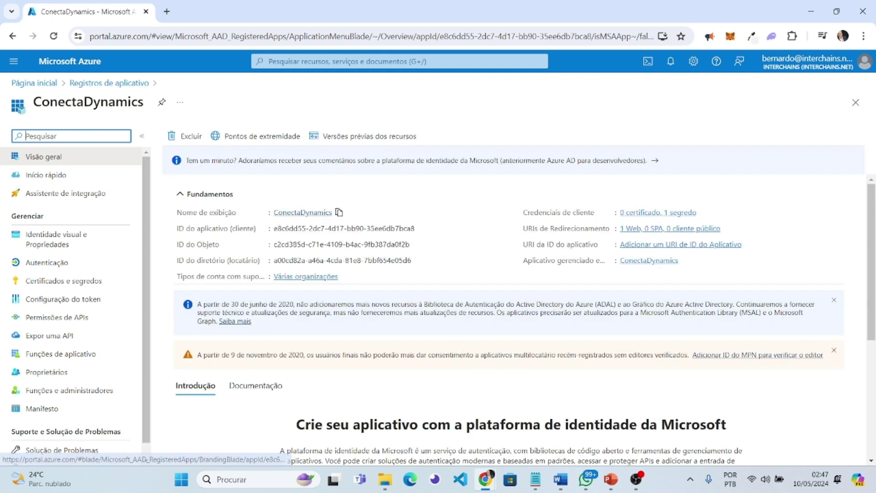
- Upload logo Mango 2.png as the ConectaDynamics logo and save the branding properties
{"action": "left_click", "coordinate": [55, 239]}
{"action": "left_click", "coordinate": [541, 209]}
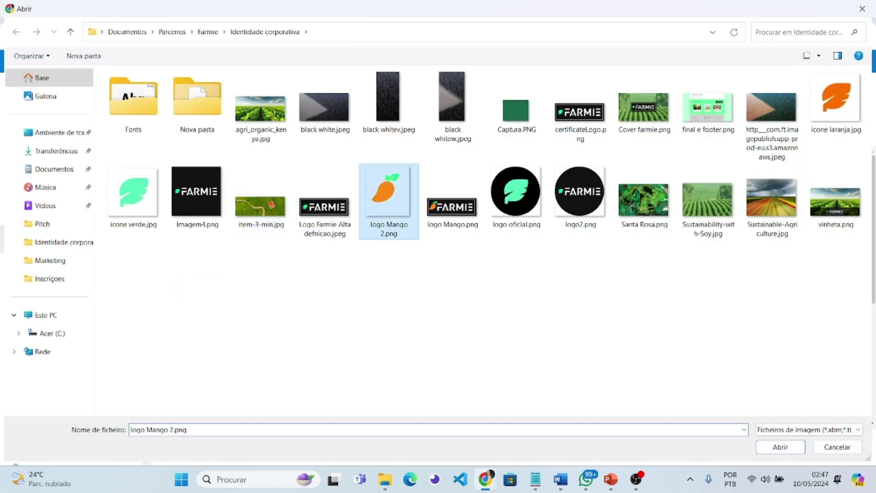
{"action": "key", "text": "Return"}
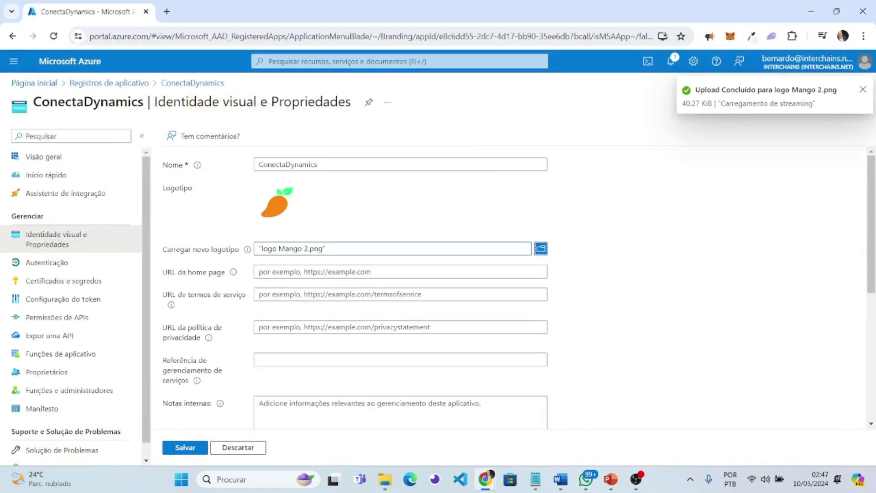
{"action": "left_click", "coordinate": [185, 448]}
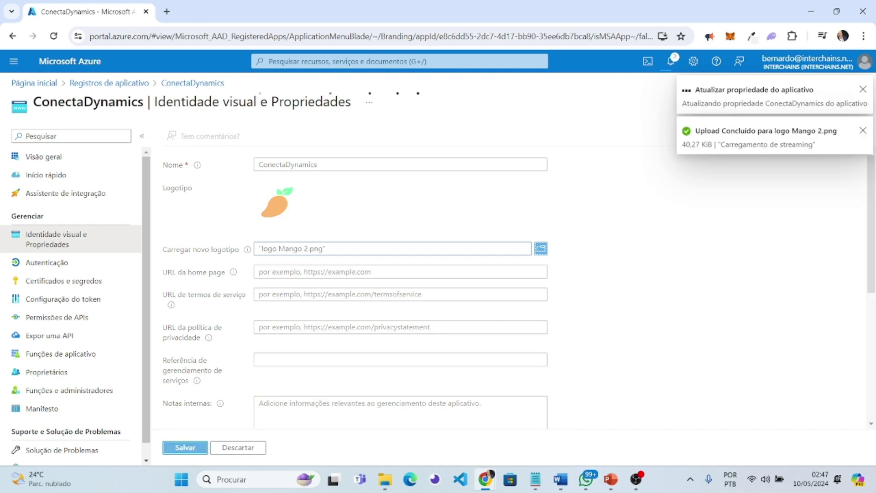
- Check the ConectaDynamics logo in the app registrations list and reopen the application's overview
{"action": "left_click", "coordinate": [192, 83]}
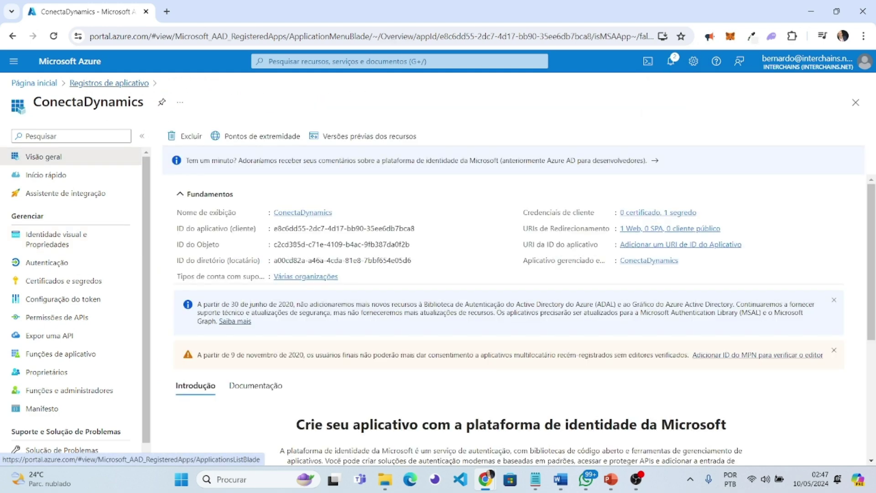
{"action": "left_click", "coordinate": [109, 83]}
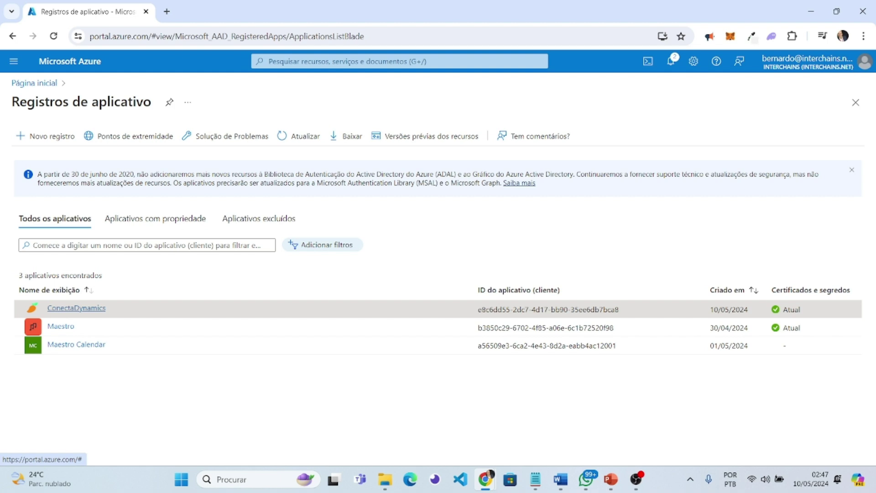
{"action": "left_click", "coordinate": [76, 308]}
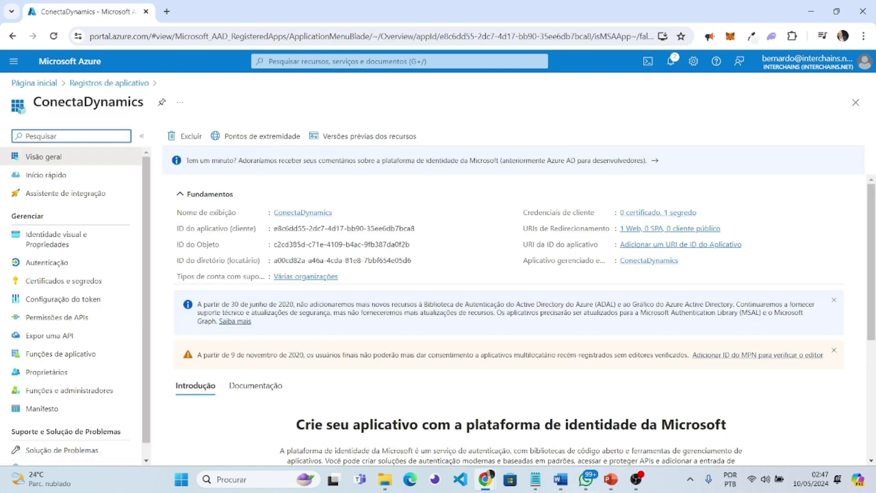